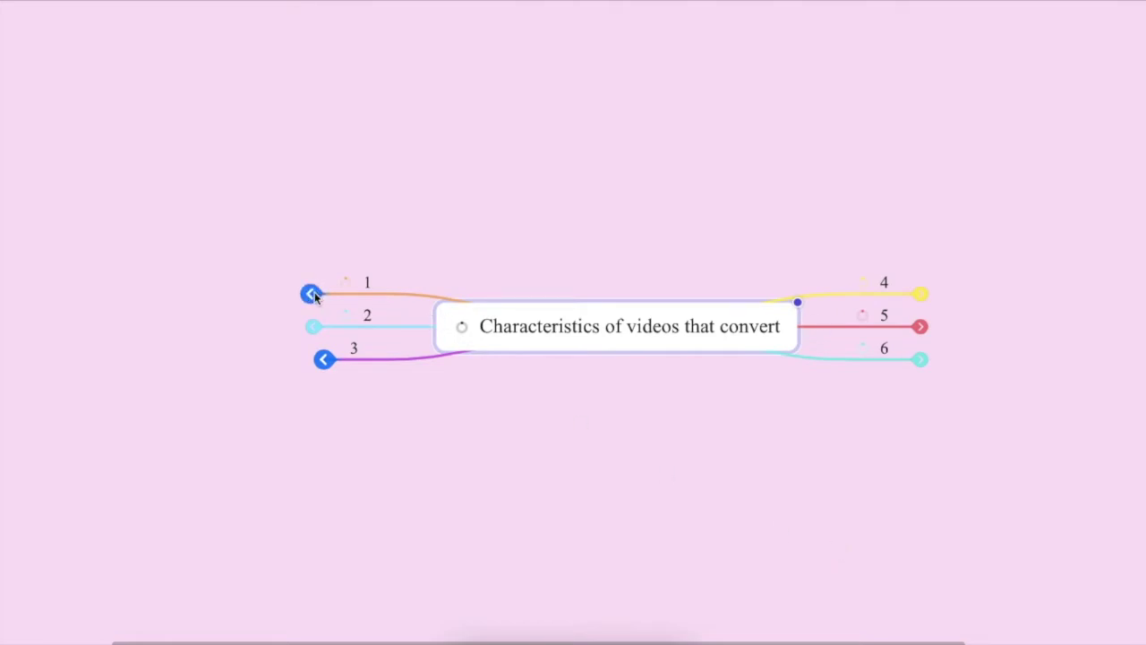
Step: Expand branch 1 so its child topic Relatable shows on the map
{"action": "mouse_move", "coordinate": [314, 296]}
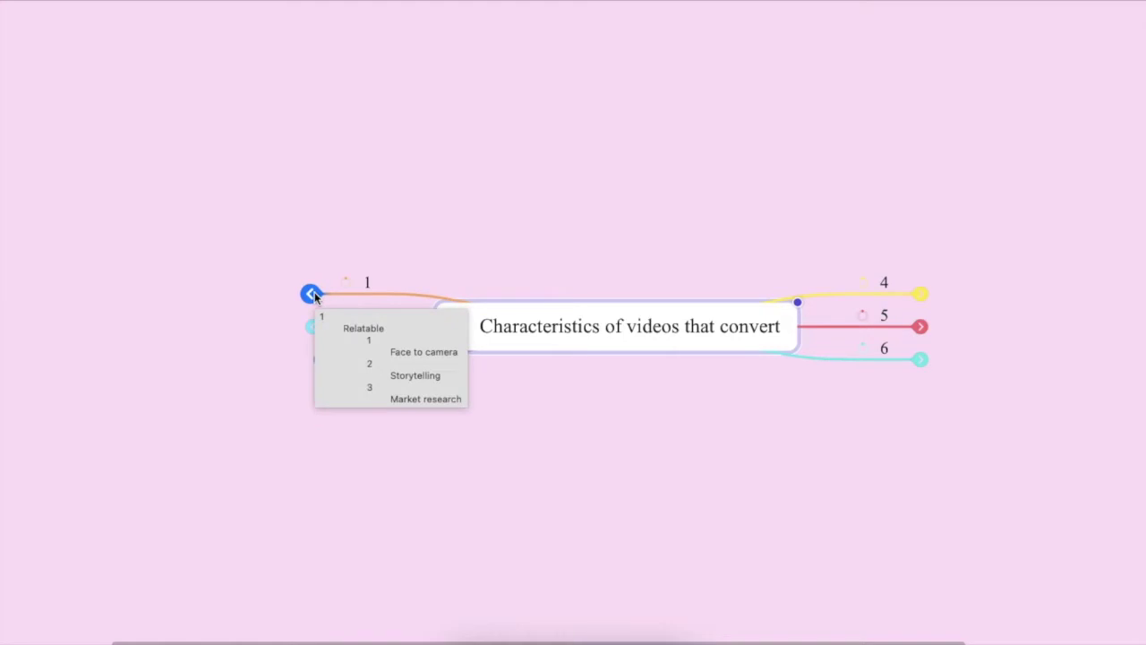
{"action": "left_click", "coordinate": [312, 294]}
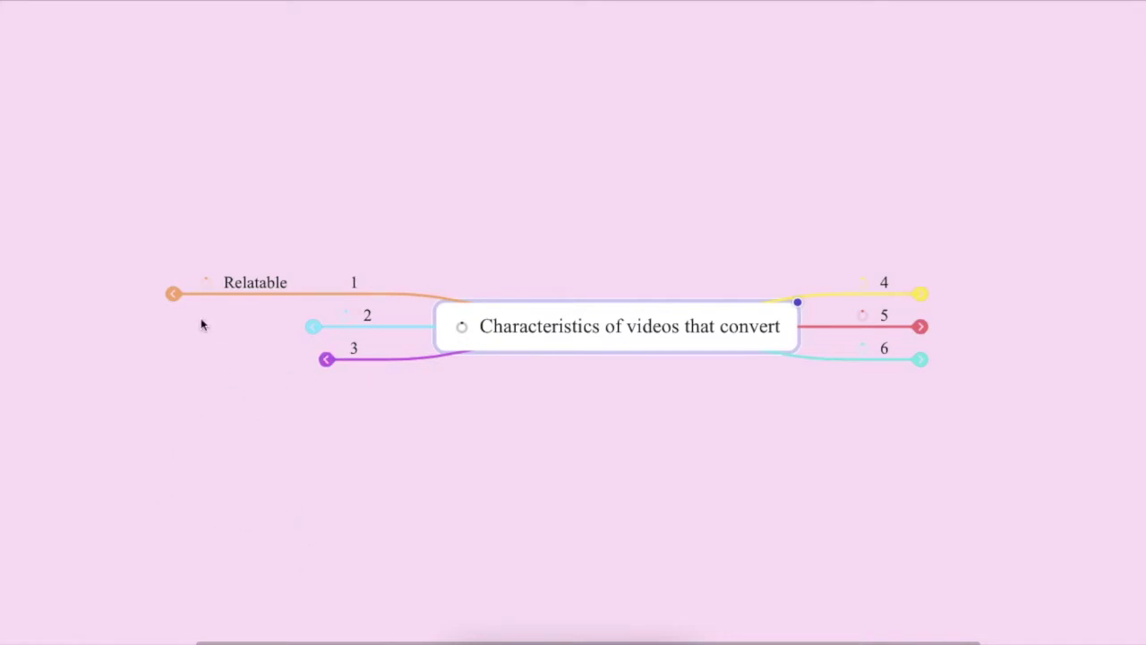
Step: Unfold Relatable's subtopics to reveal Face to camera and Storytelling, shifting the map right
{"action": "left_click", "coordinate": [173, 294]}
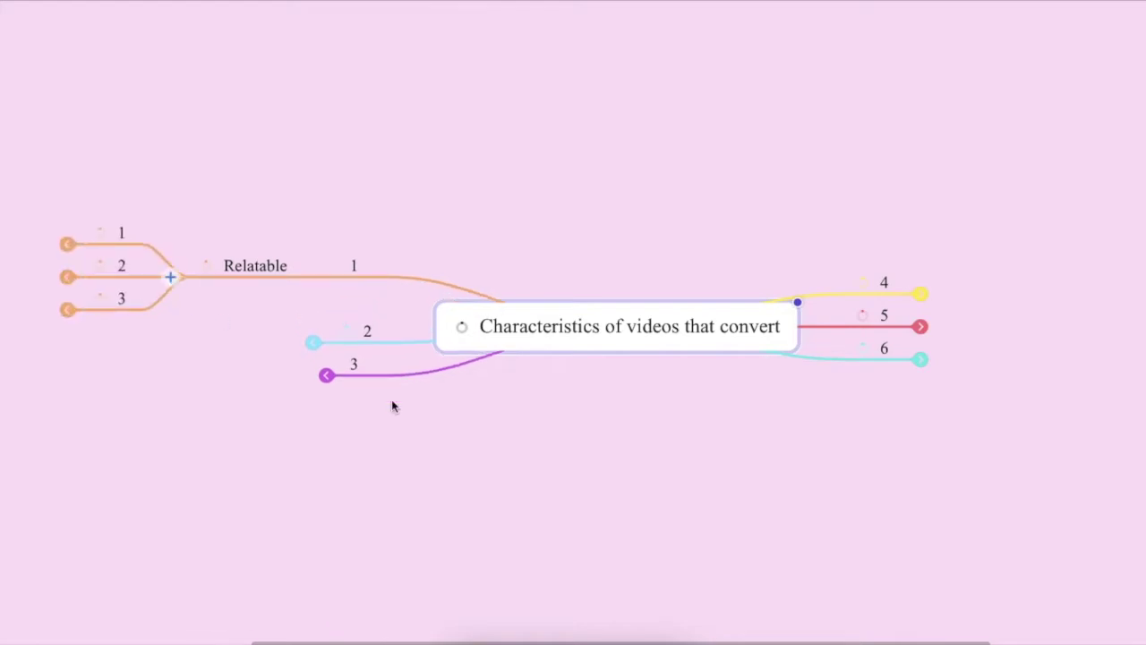
{"action": "left_click", "coordinate": [68, 244]}
{"action": "left_click_drag", "start_coordinate": [552, 332], "coordinate": [703, 335]}
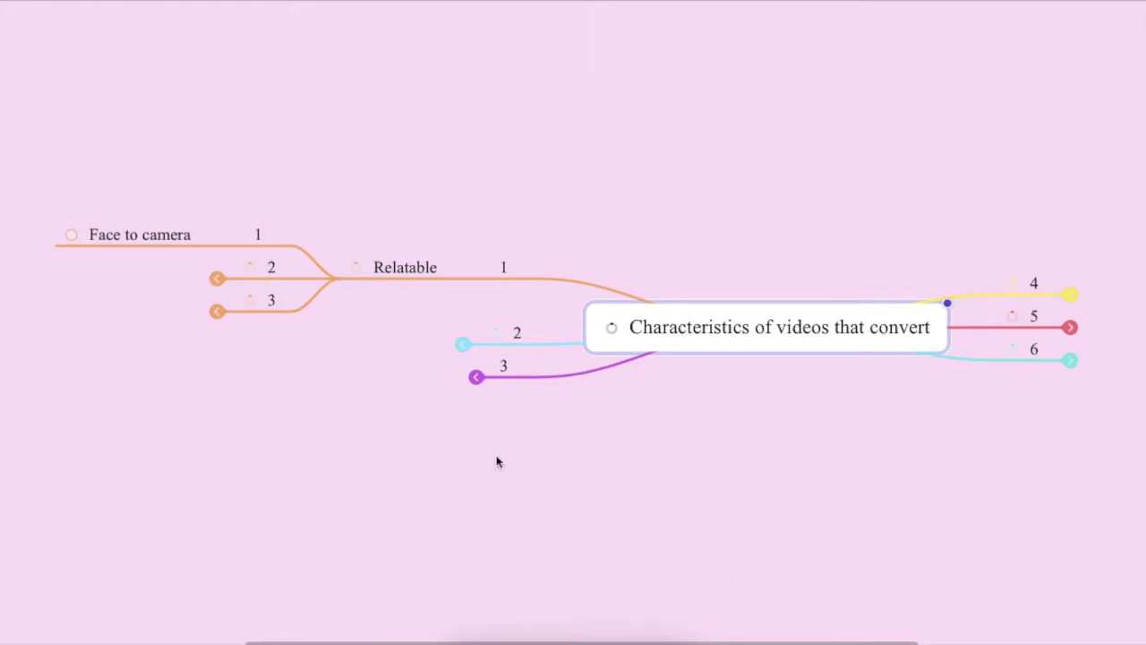
{"action": "left_click", "coordinate": [217, 278]}
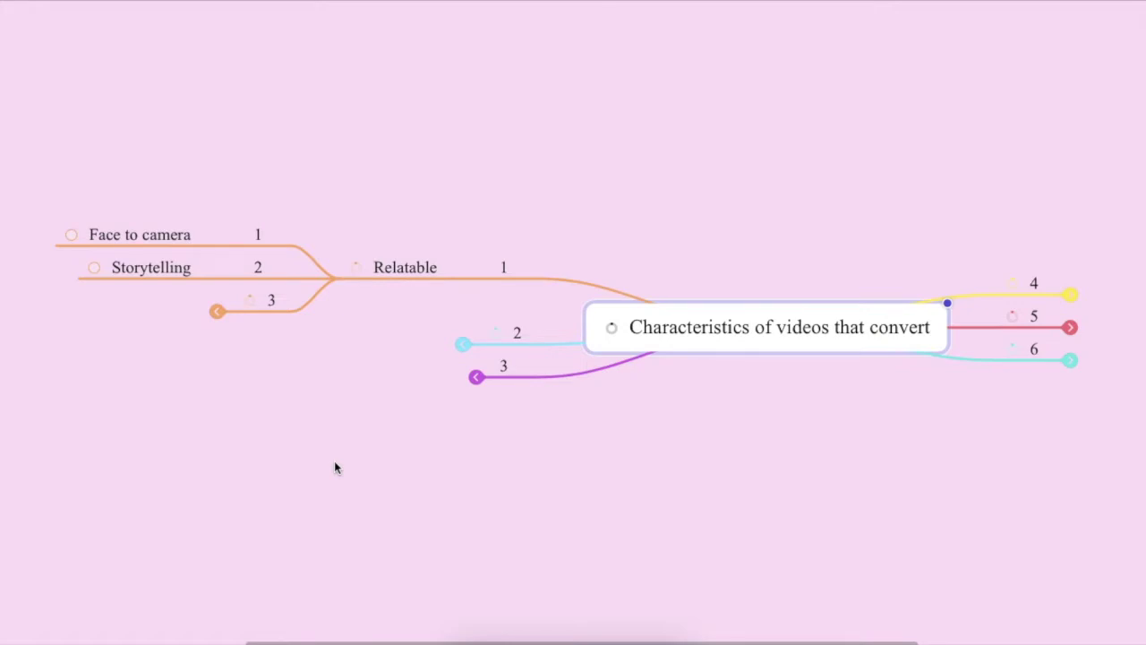
Step: Reveal Market research under Relatable's third subtopic and Trust-invoking on branch 2
{"action": "left_click", "coordinate": [215, 311]}
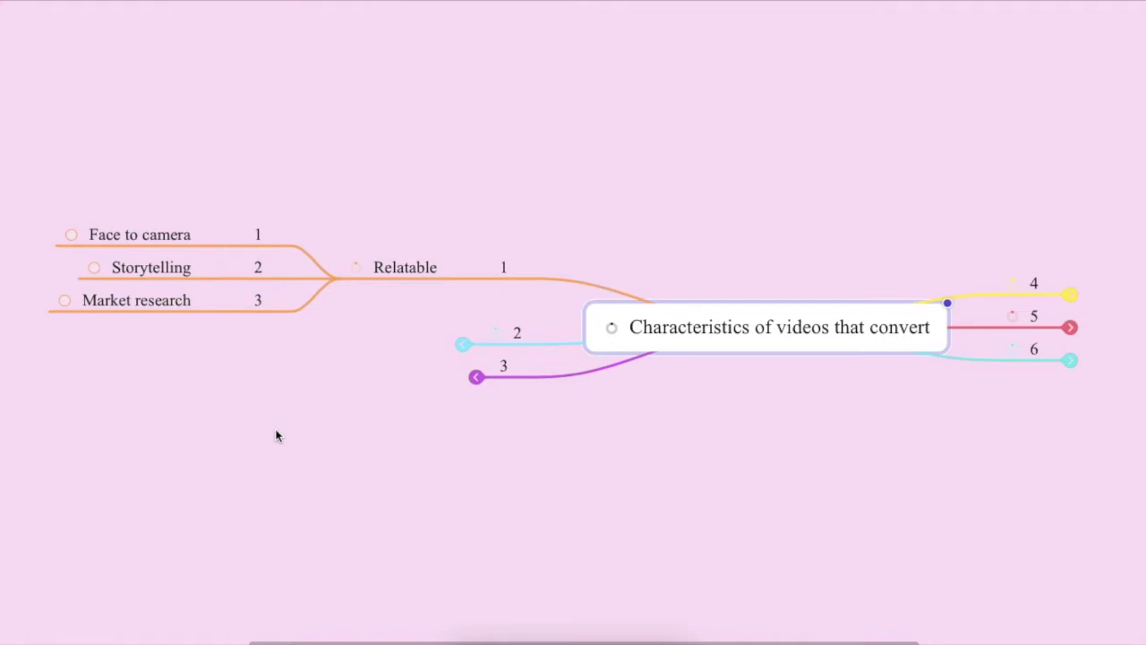
{"action": "left_click", "coordinate": [460, 346]}
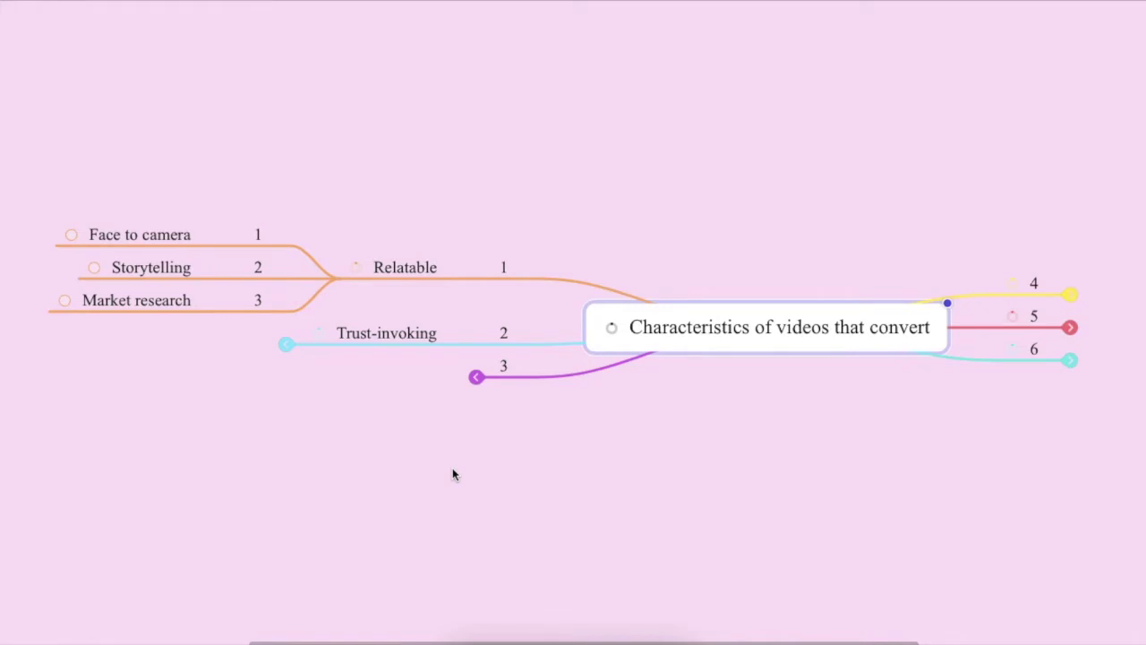
Step: Fold Relatable's subtopics via Fold Node and unfold Trust-invoking's three numbered children
{"action": "left_click", "coordinate": [410, 268]}
{"action": "right_click", "coordinate": [410, 271]}
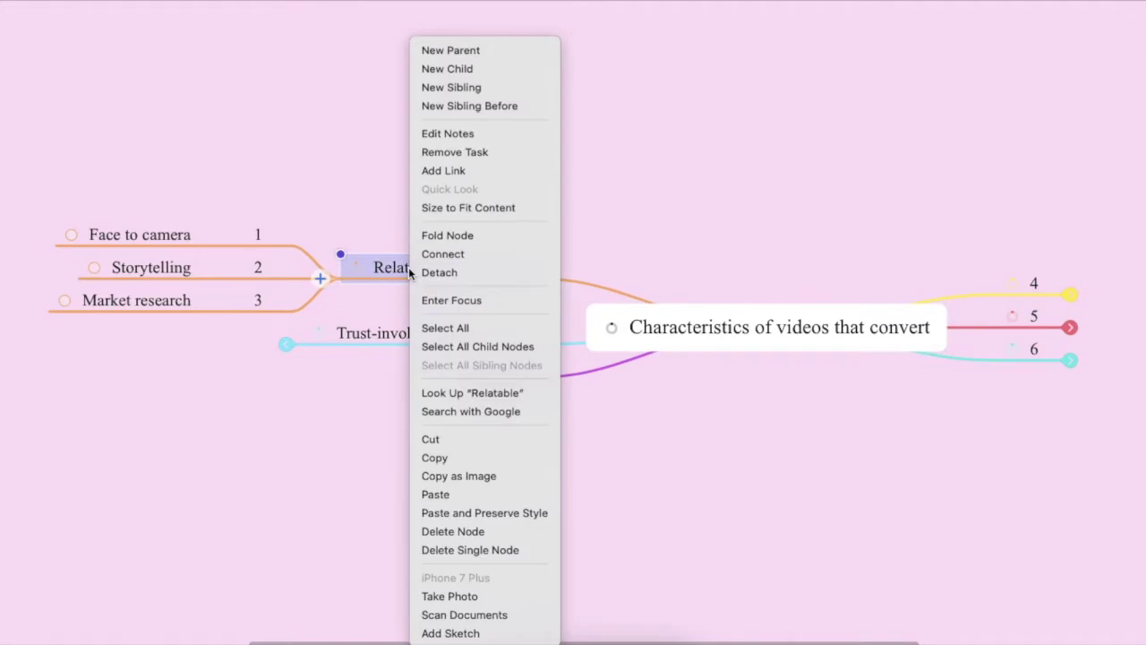
{"action": "left_click", "coordinate": [439, 234]}
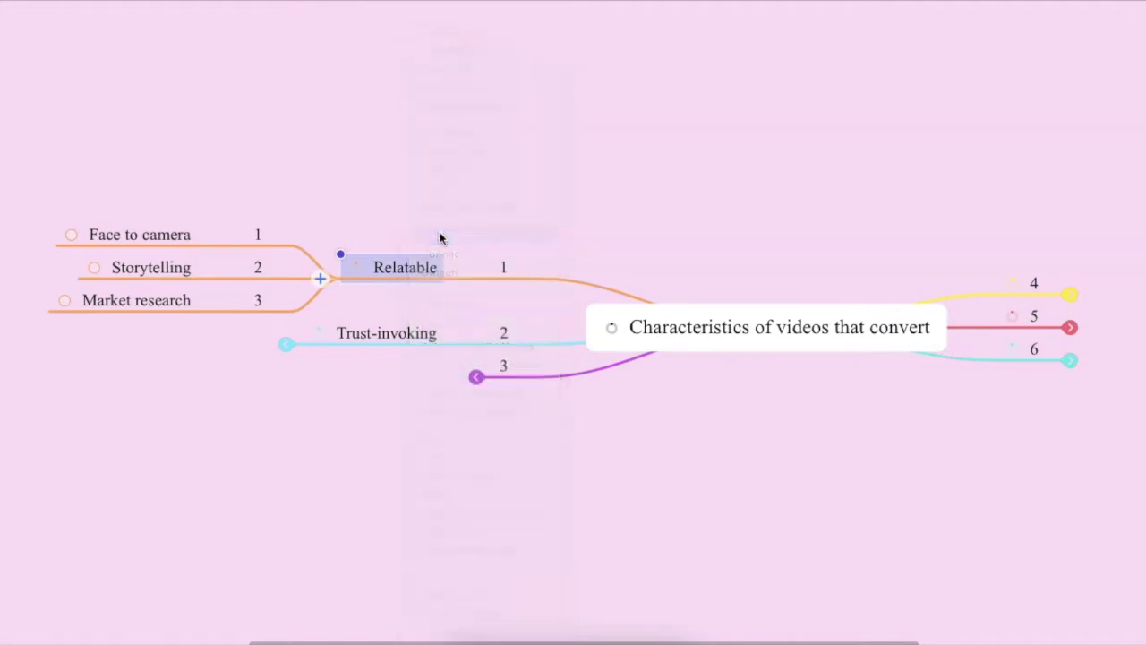
{"action": "left_click", "coordinate": [284, 327]}
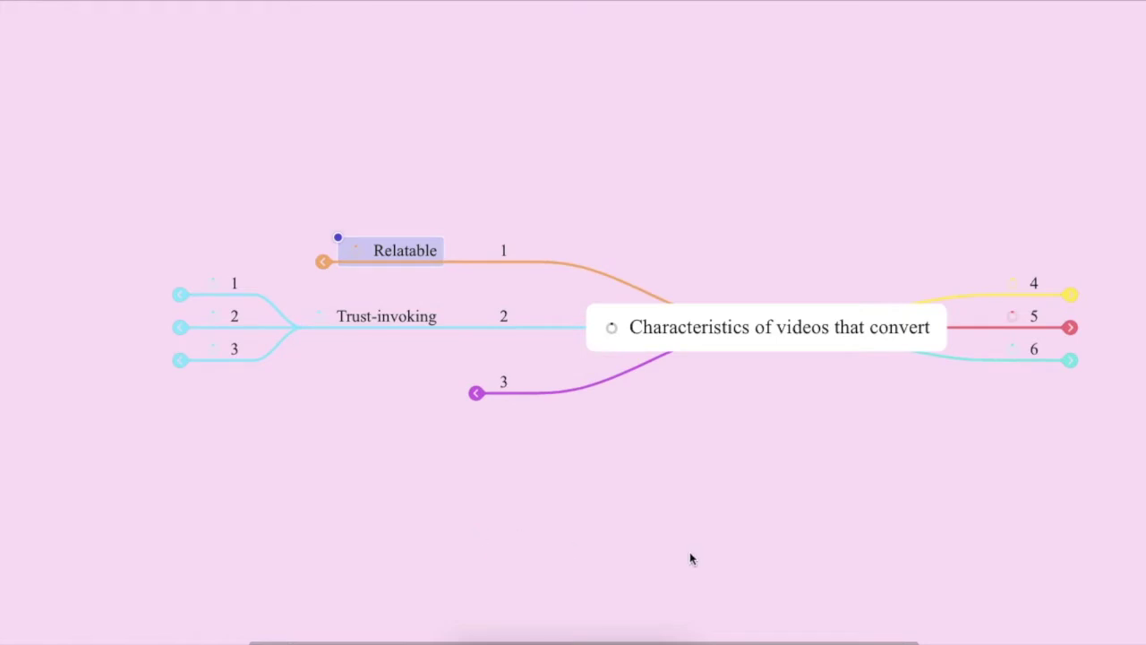
Step: Reveal Show receipts and Deep dive under Trust-invoking's children 1 and 2
{"action": "left_click", "coordinate": [180, 293]}
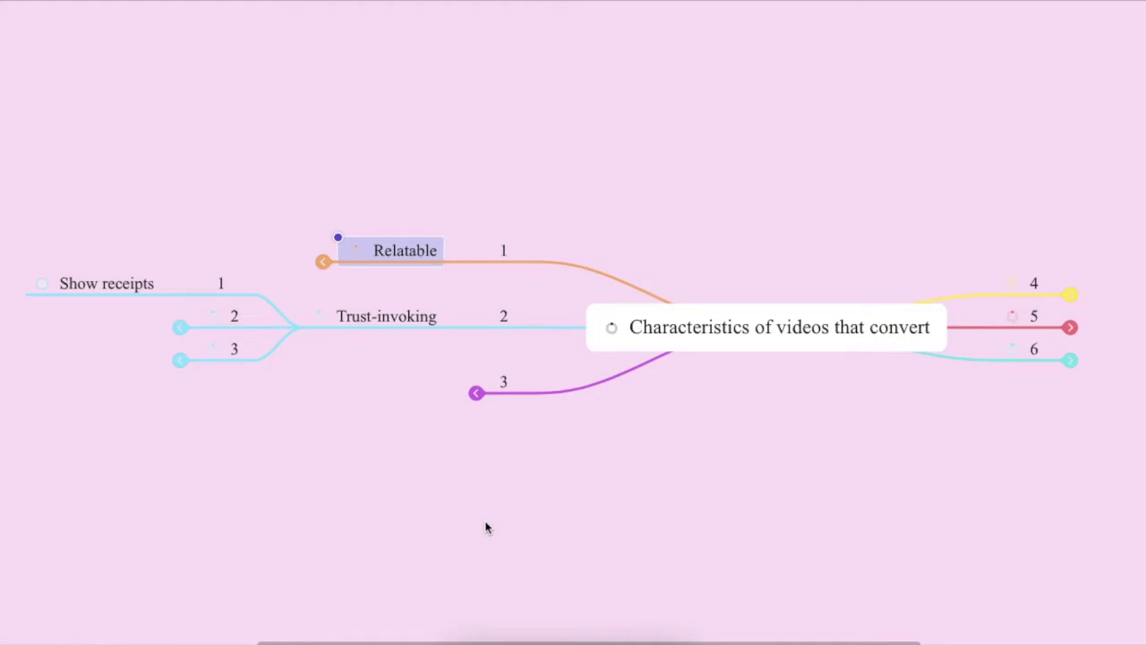
{"action": "left_click", "coordinate": [179, 327]}
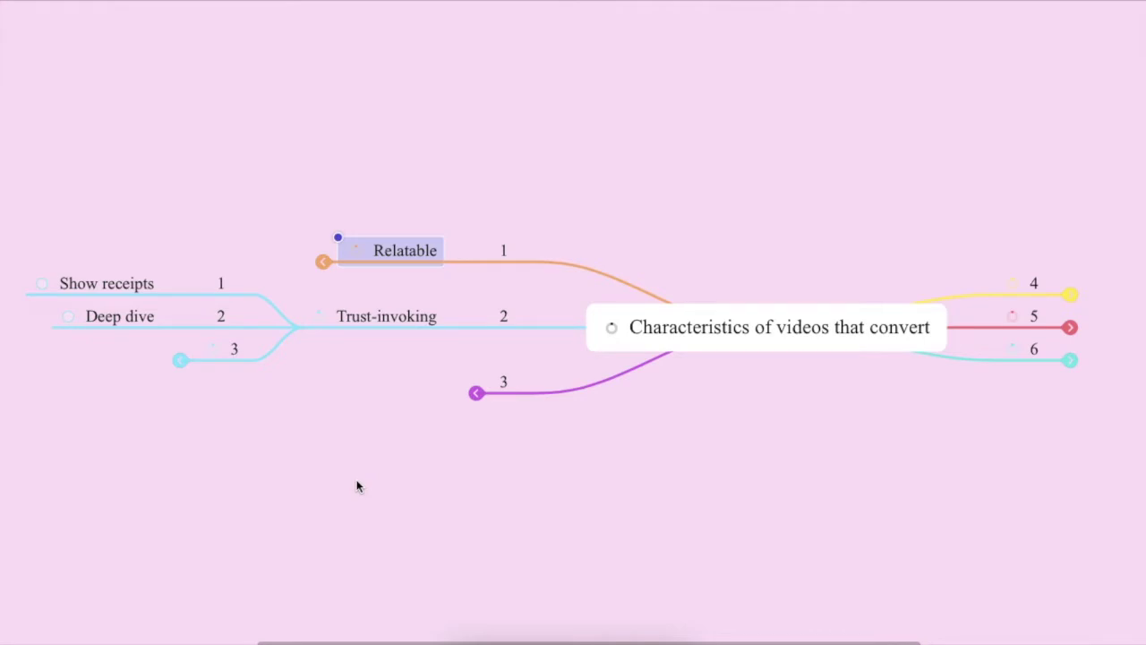
Step: Reveal Take off the mask under Trust-invoking's third child
{"action": "left_click", "coordinate": [180, 360]}
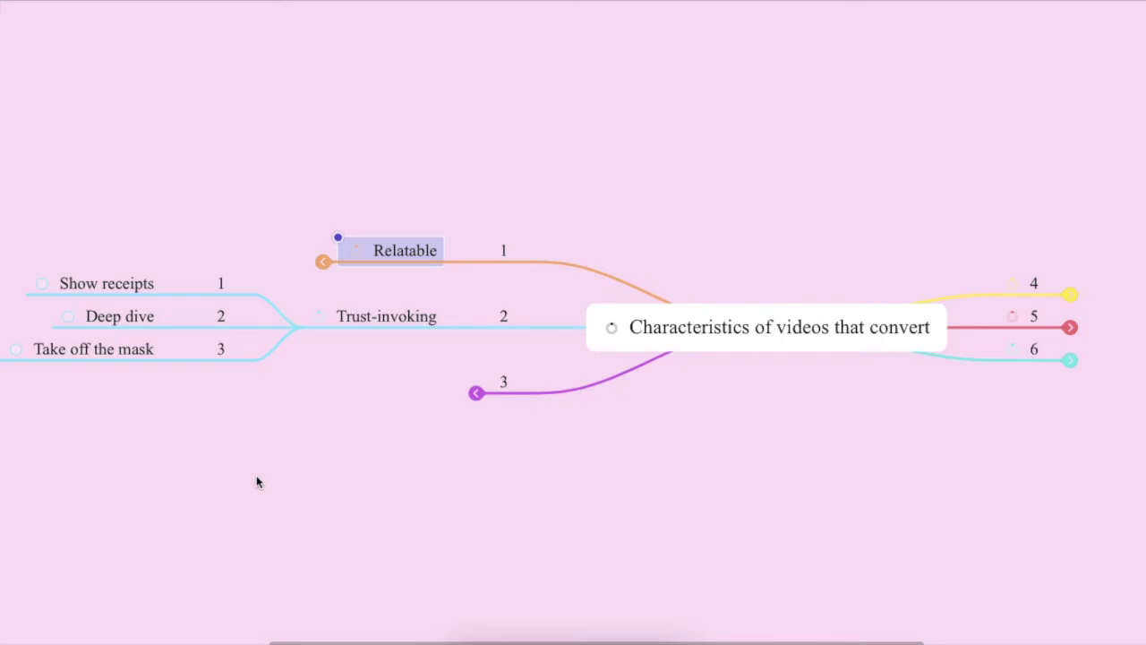
Step: Select the Trust-invoking topic to fold away its three subtopics
{"action": "left_click", "coordinate": [388, 318]}
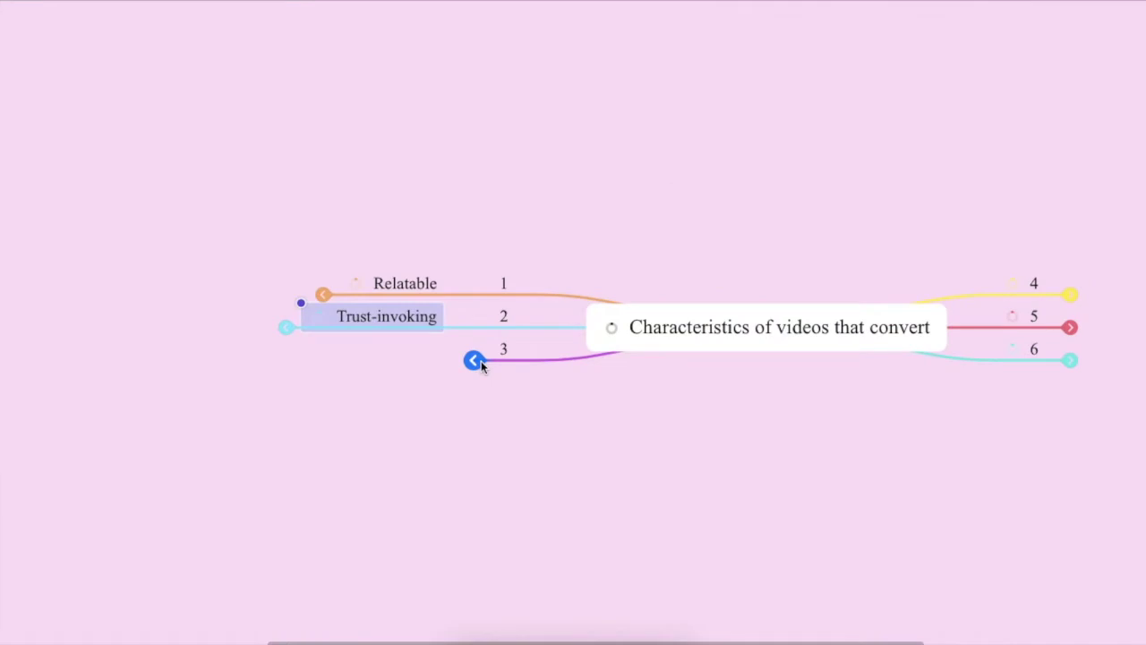
Step: Expand branch 3 to show its Visual appeal topic
{"action": "left_click", "coordinate": [479, 361]}
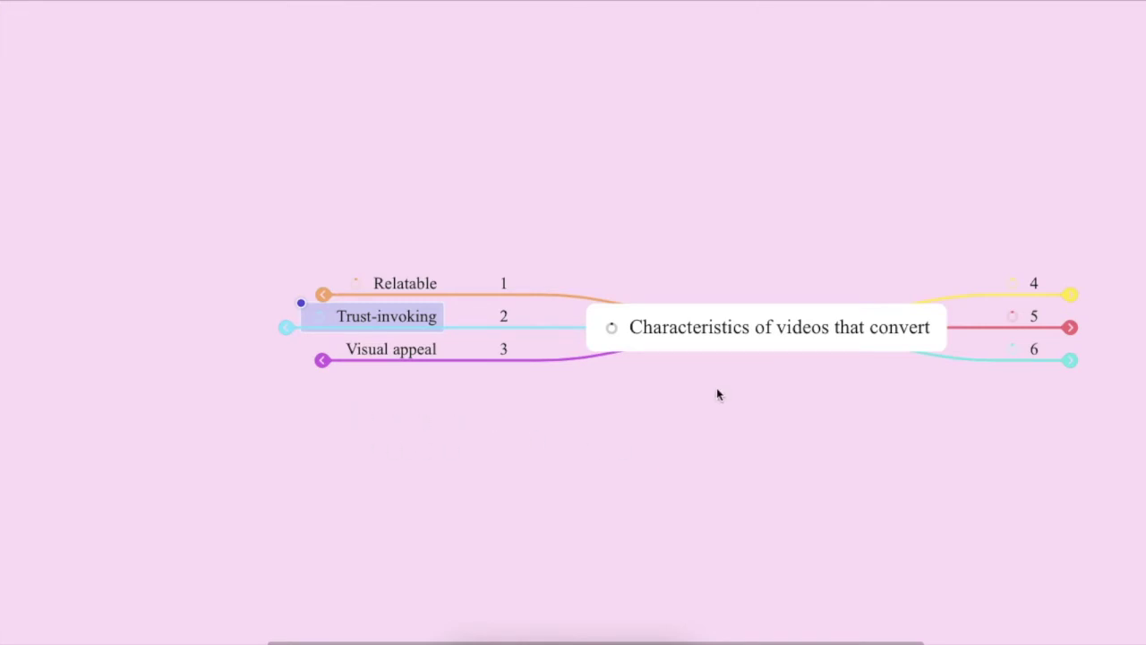
Step: Expand Visual appeal to show Optimized for platform and Strong audio lighting
{"action": "left_click", "coordinate": [322, 360]}
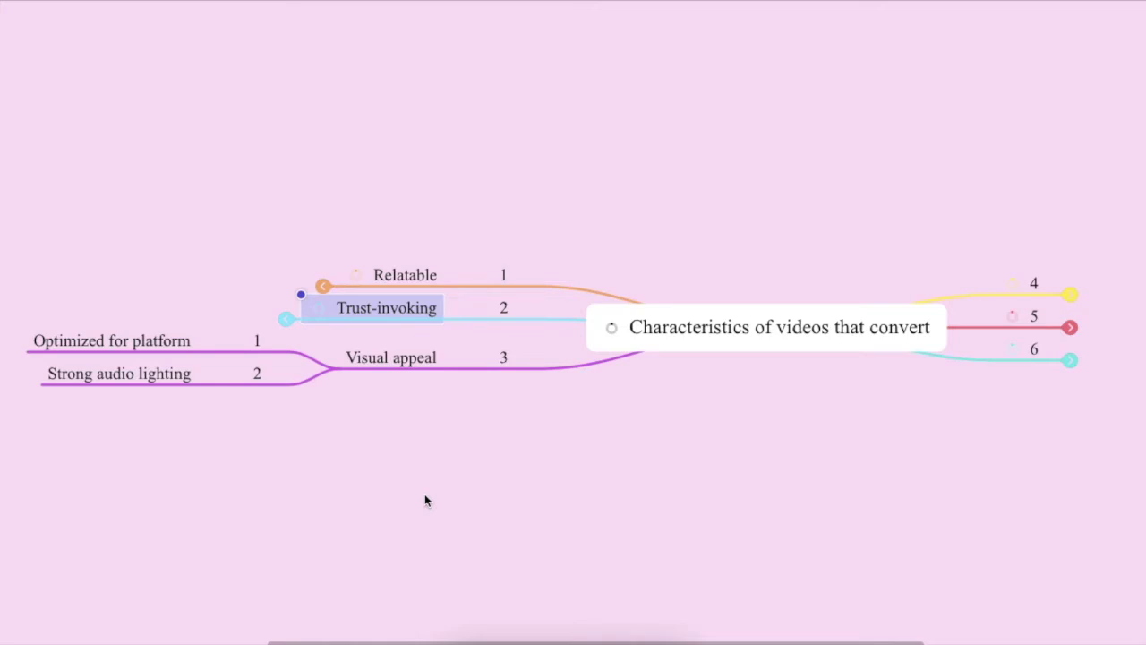
Step: Collapse Visual appeal with Ctrl+/ and expand branch 4 to show Visibility
{"action": "left_click", "coordinate": [408, 358]}
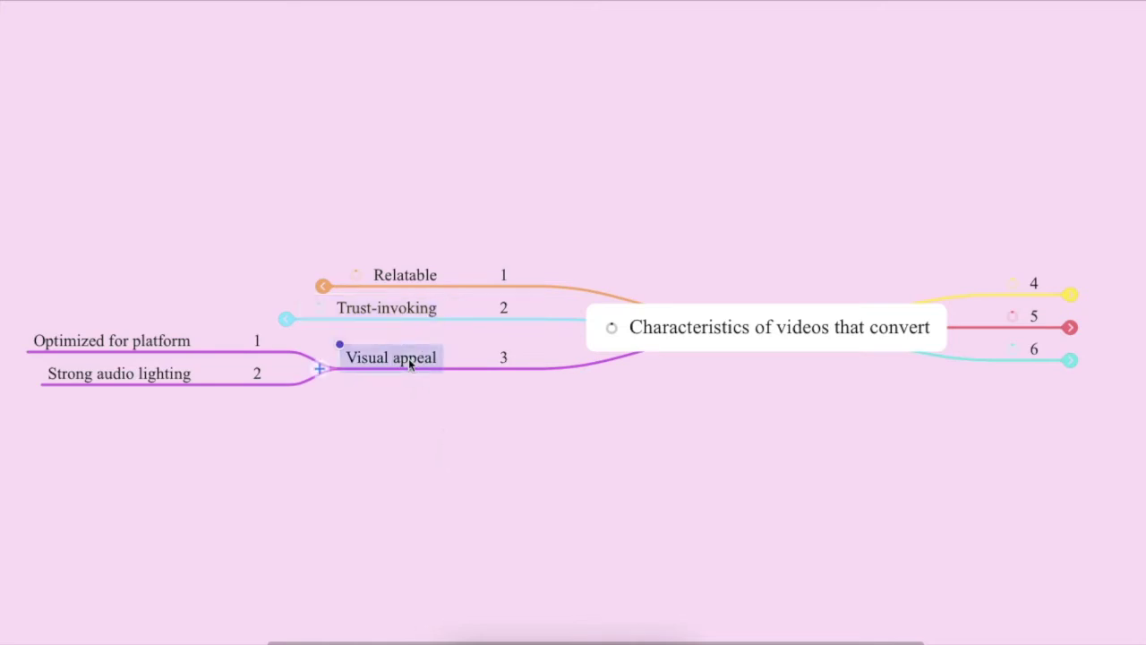
{"action": "key", "text": "ctrl+slash"}
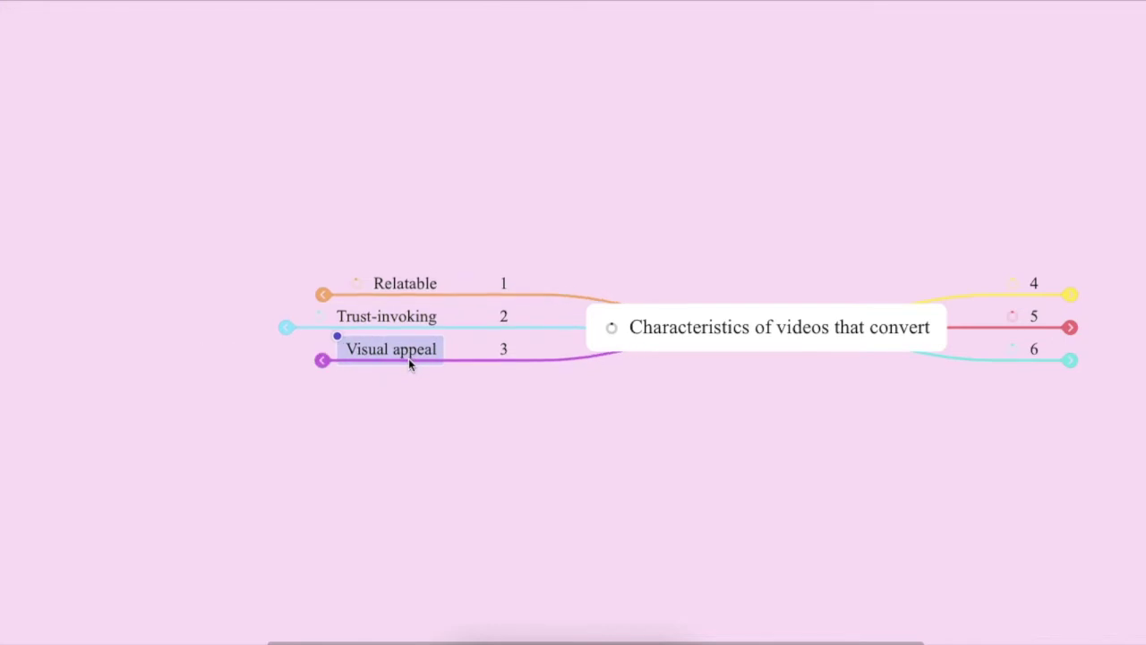
{"action": "left_click", "coordinate": [832, 348]}
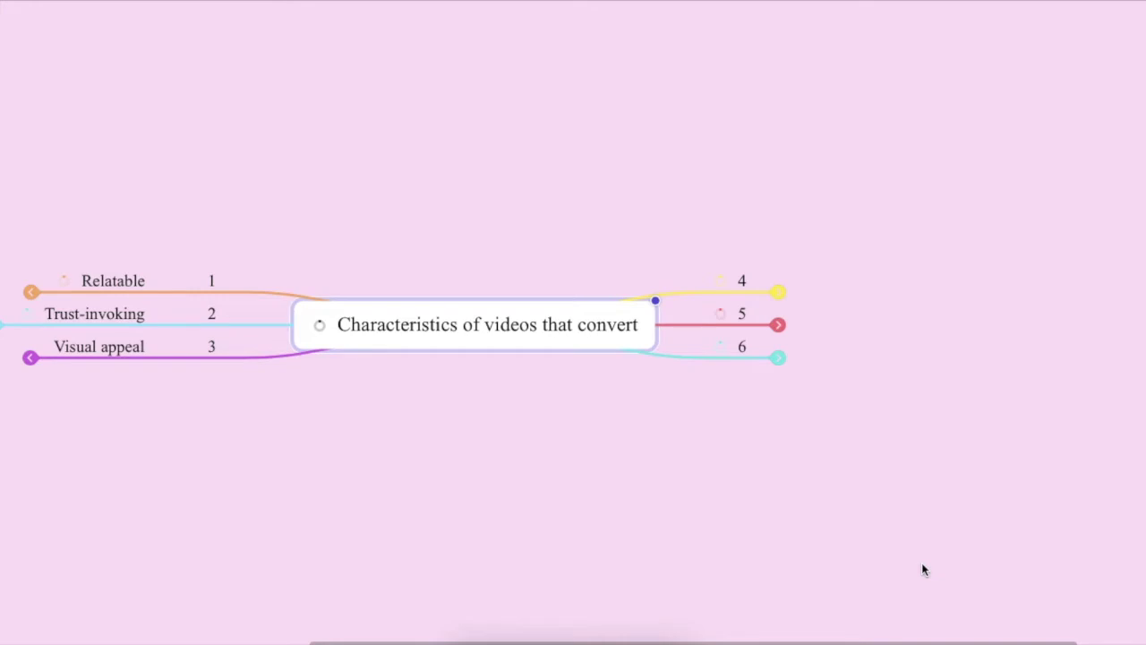
{"action": "left_click", "coordinate": [778, 293]}
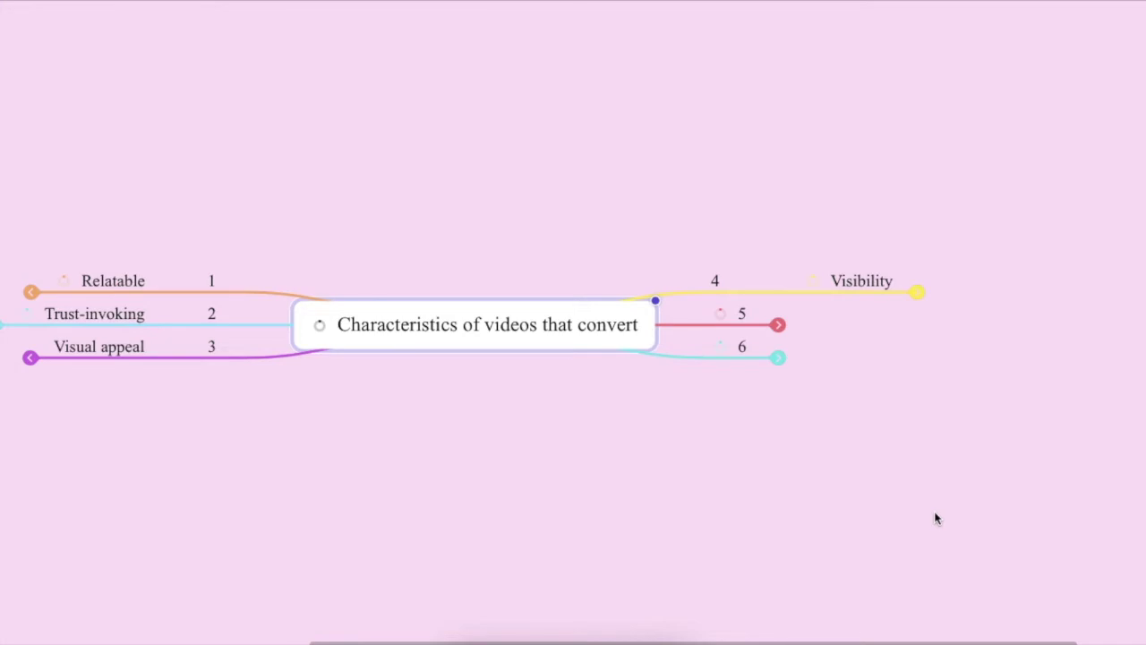
Step: Expand Visibility and reveal its sub-points 'Posting platforms' and 'Consistency', shifting the map left to fit
{"action": "left_click", "coordinate": [918, 293]}
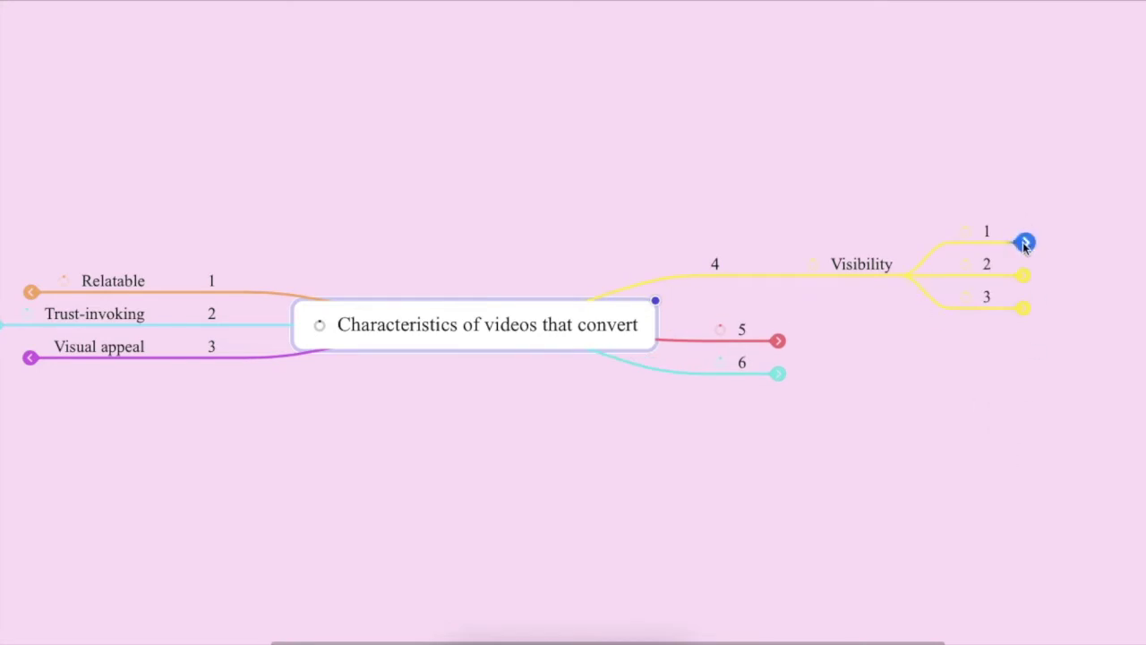
{"action": "left_click", "coordinate": [1025, 244]}
{"action": "left_click_drag", "start_coordinate": [573, 328], "coordinate": [436, 323]}
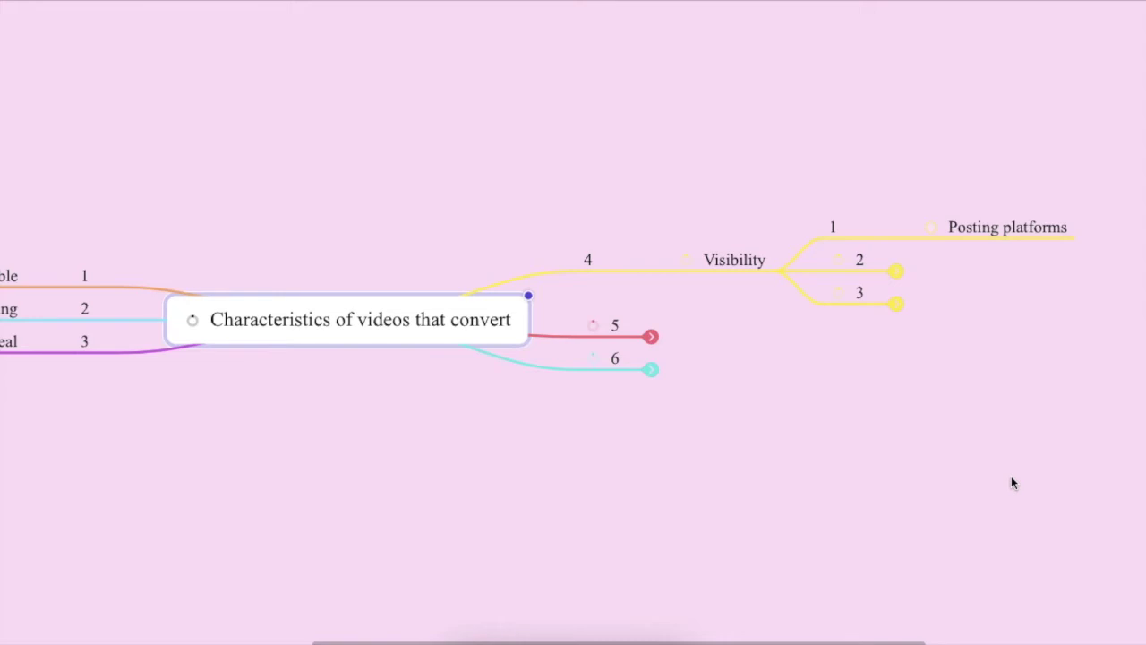
{"action": "left_click", "coordinate": [896, 272]}
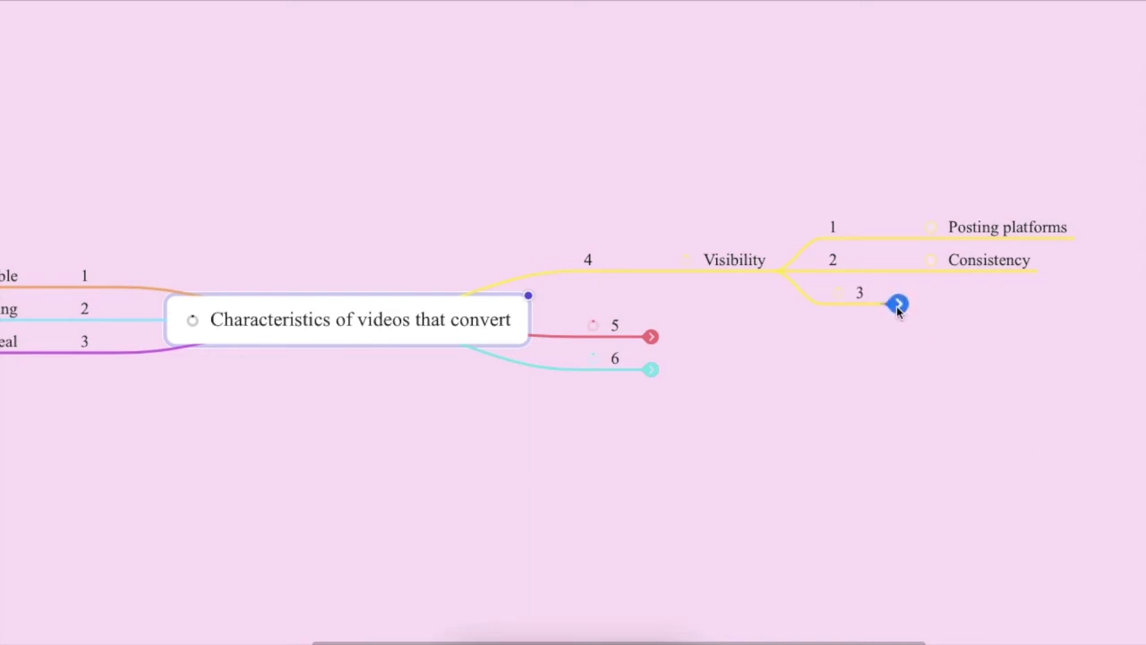
Step: Label Visibility's third sub-point 'Repetition', then collapse Visibility's three sub-points
{"action": "type", "text": "Repetition"}
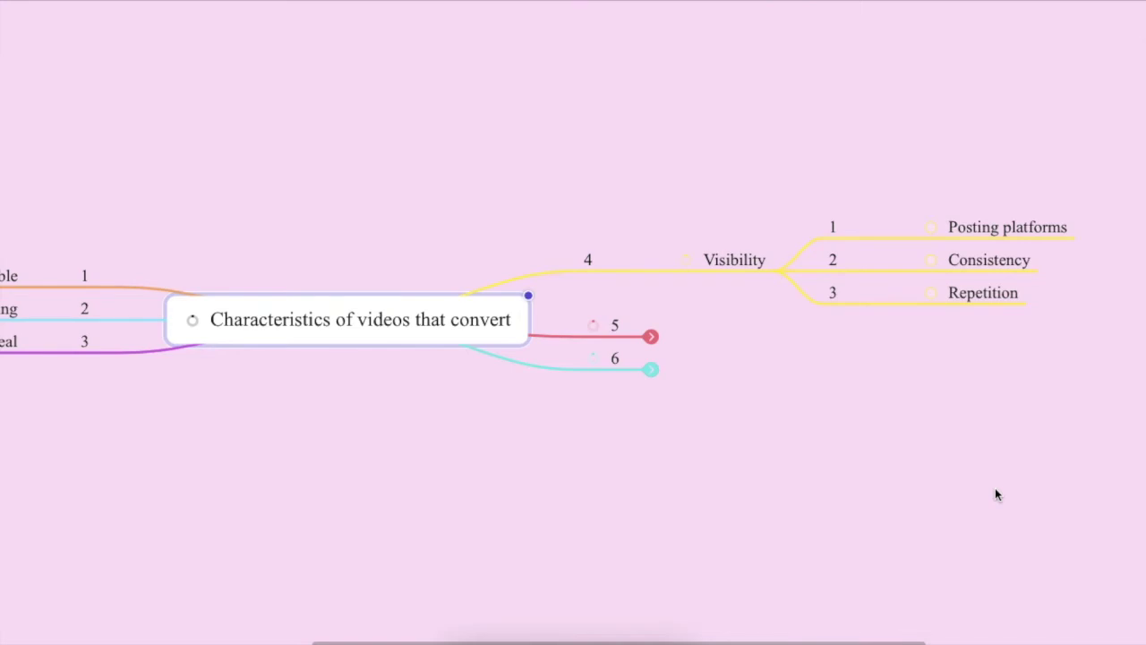
{"action": "left_click", "coordinate": [739, 263]}
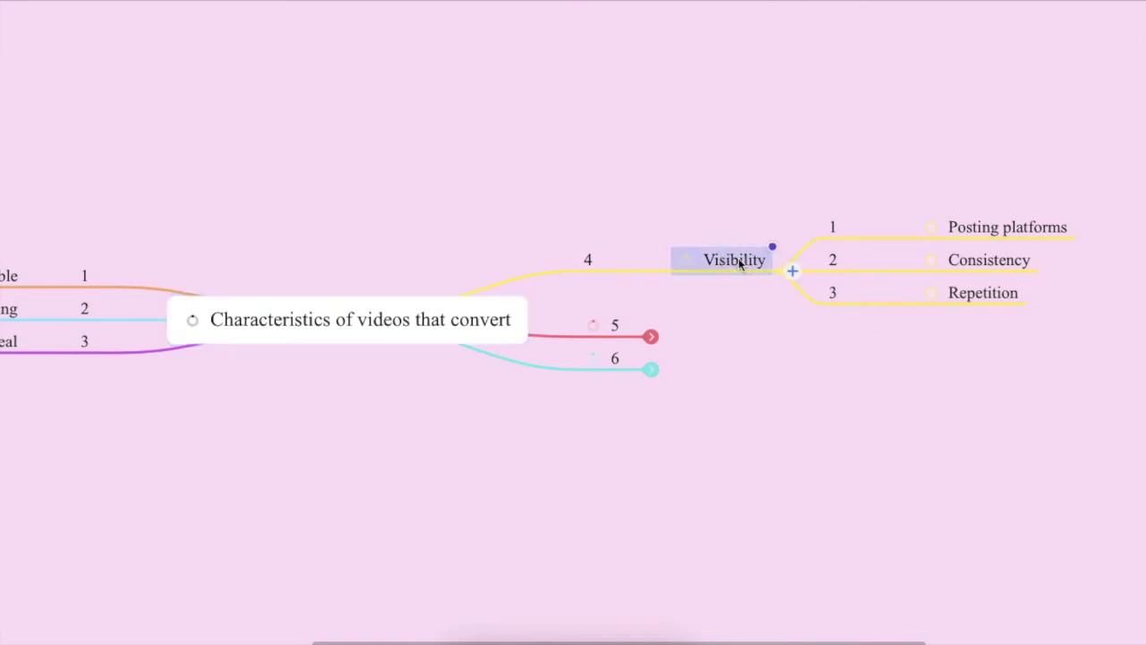
{"action": "key", "text": "ctrl+slash"}
{"action": "left_click", "coordinate": [651, 418]}
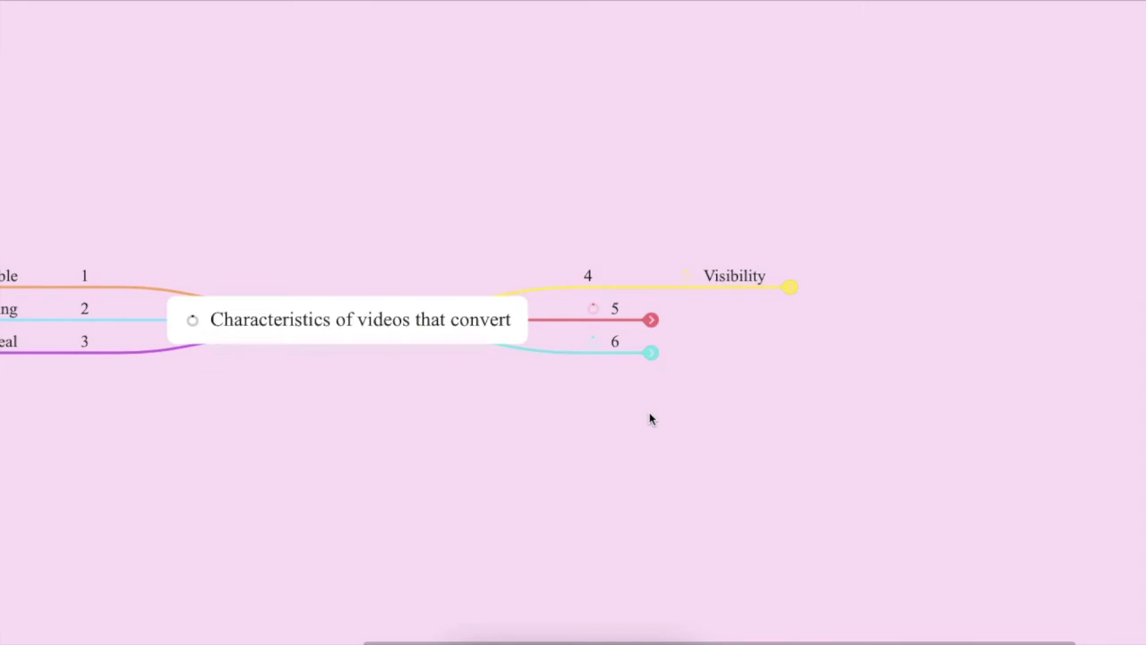
Step: Show USP on branch 5 and unfold its four numbered sub-branches
{"action": "left_click", "coordinate": [651, 319]}
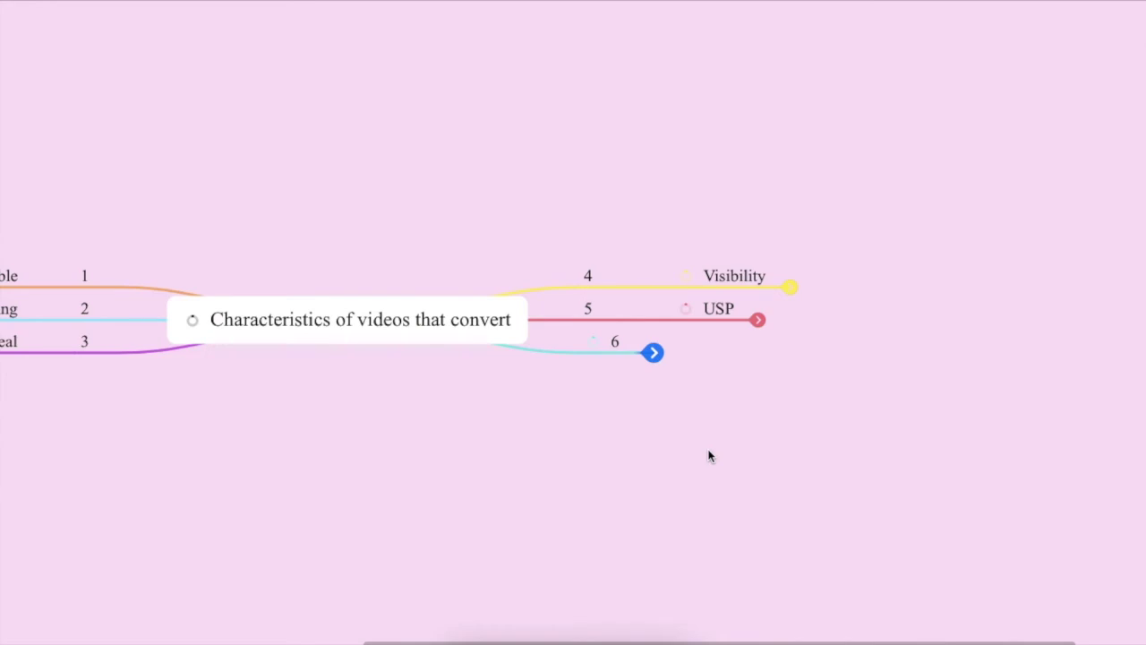
{"action": "left_click", "coordinate": [757, 320]}
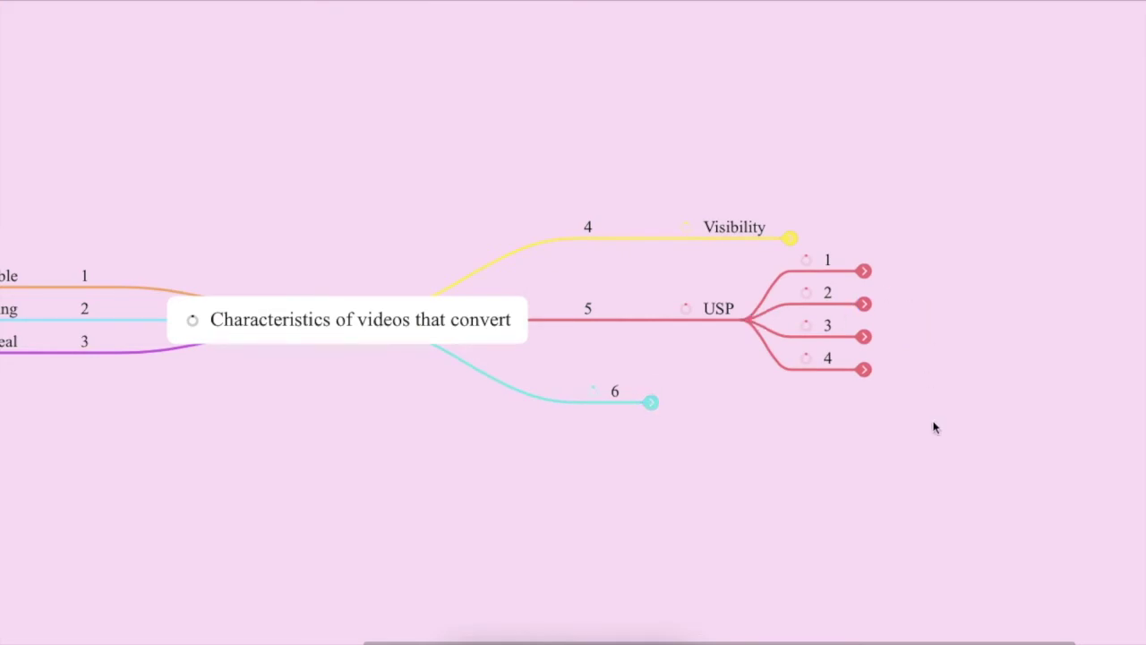
Step: Reveal 'Personal journey', 'Price point' and 'Clarity on pain points' under USP sub-branches 1–3
{"action": "left_click", "coordinate": [862, 270]}
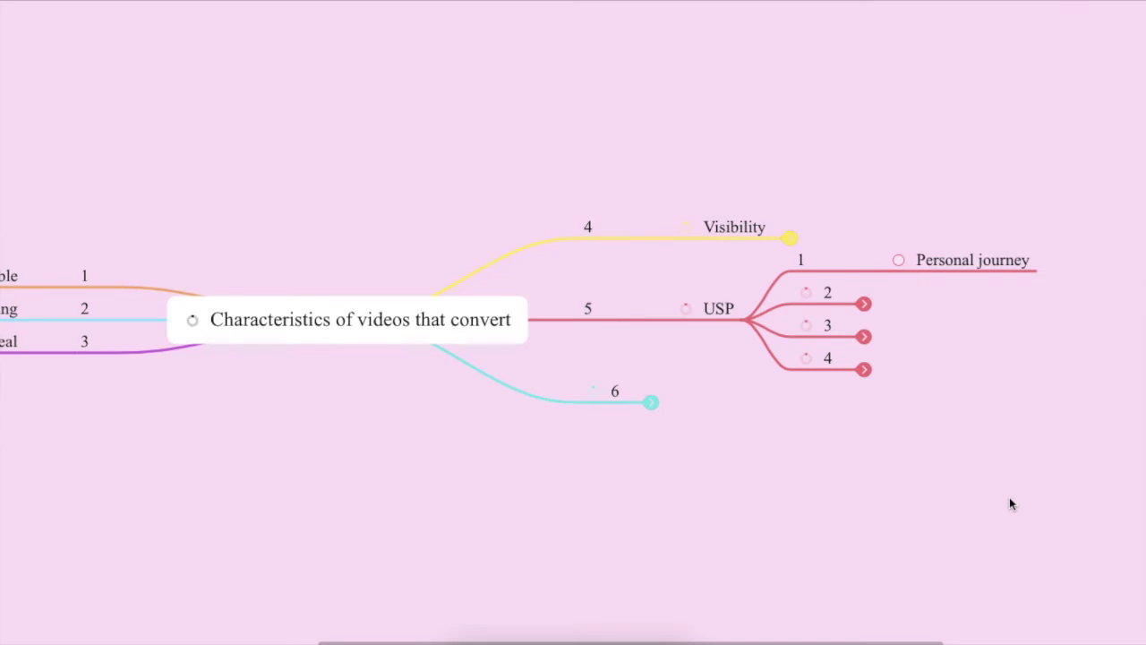
{"action": "left_click", "coordinate": [863, 304]}
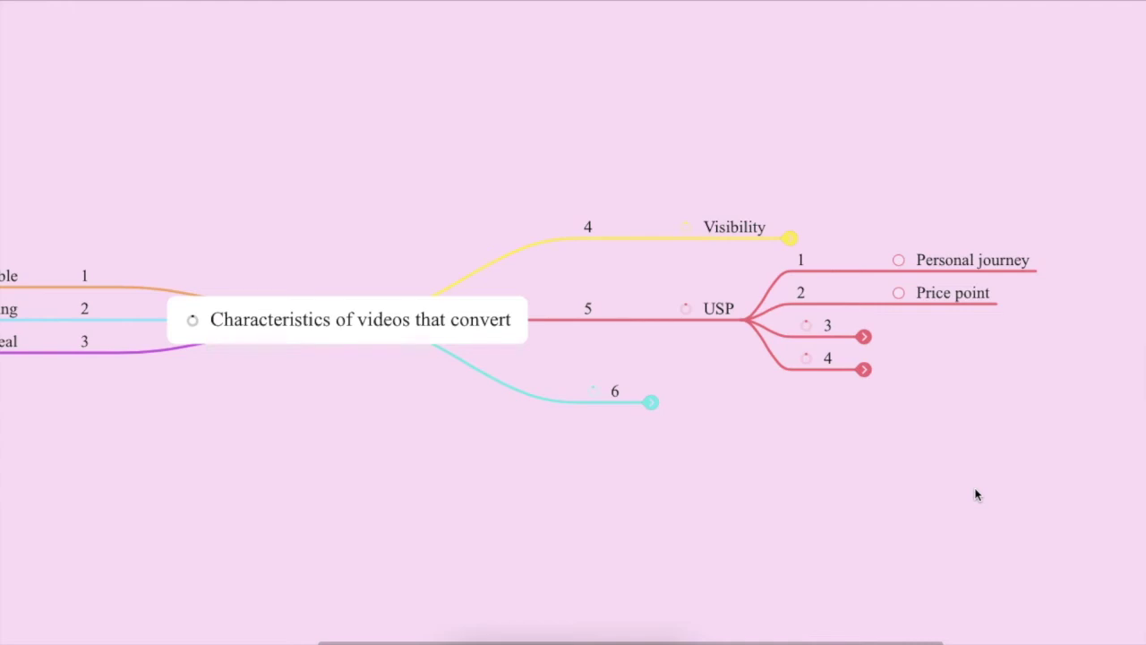
{"action": "left_click", "coordinate": [864, 336]}
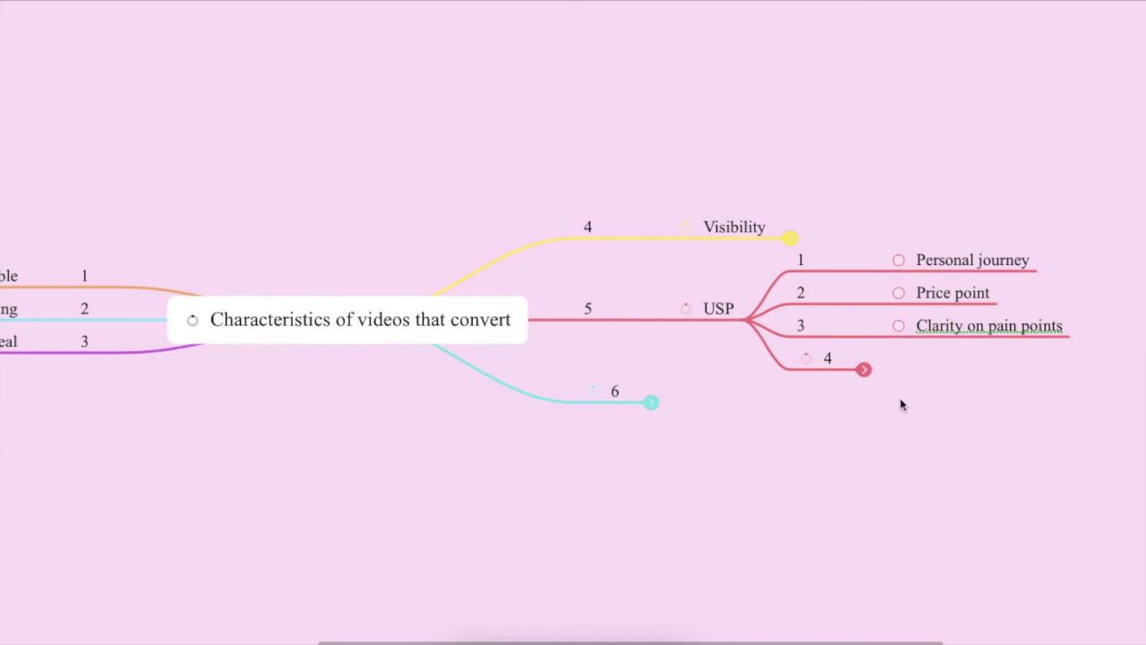
Step: Reveal 'Targeted client avatar' under USP sub-branch 4, then fold USP's four sub-branches away
{"action": "left_click", "coordinate": [863, 369]}
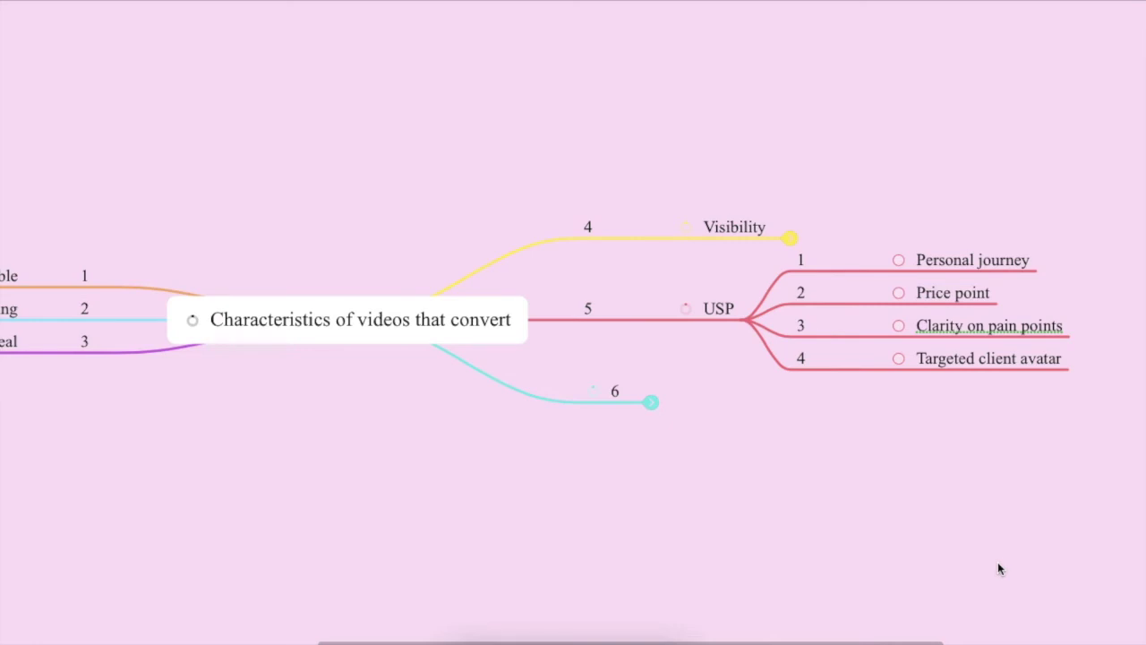
{"action": "key", "text": "ctrl+slash"}
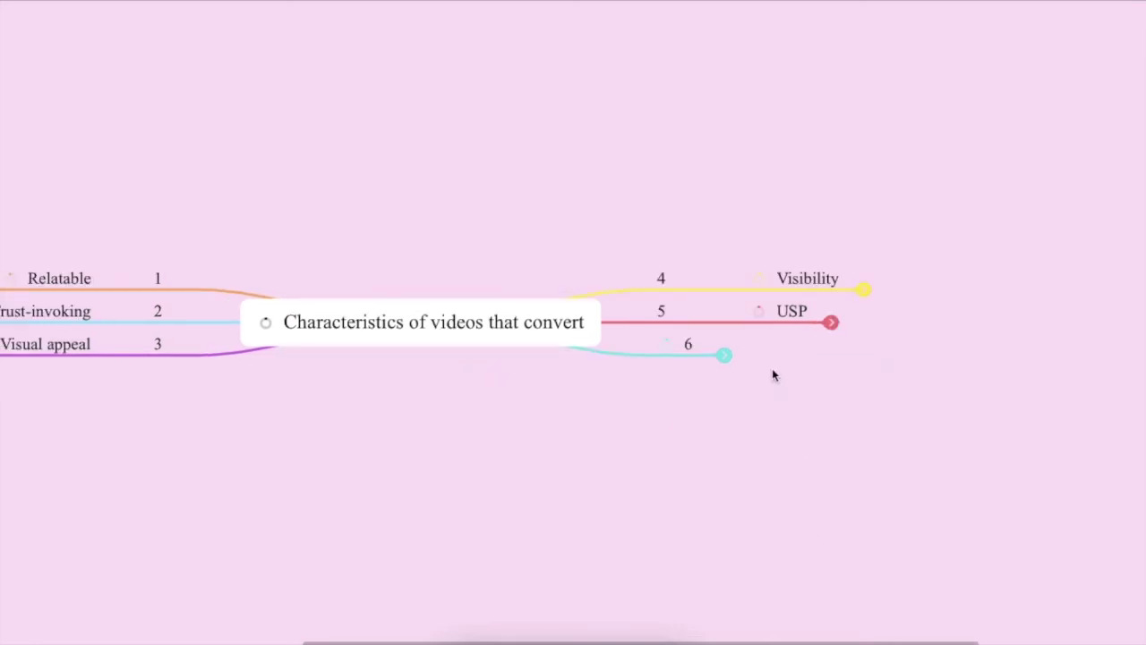
Step: Expand branch 6 to show its topic 'Inspiring'
{"action": "left_click", "coordinate": [725, 356]}
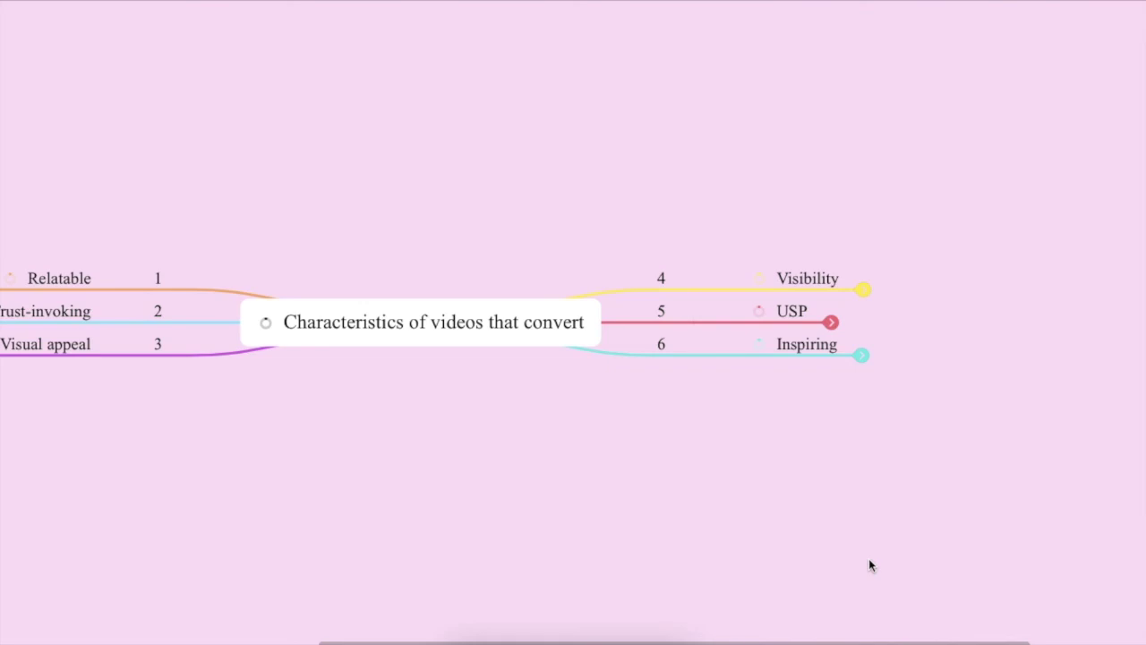
Step: Expand Inspiring and reveal 'Action steps' under its first sub-point
{"action": "left_click", "coordinate": [863, 356]}
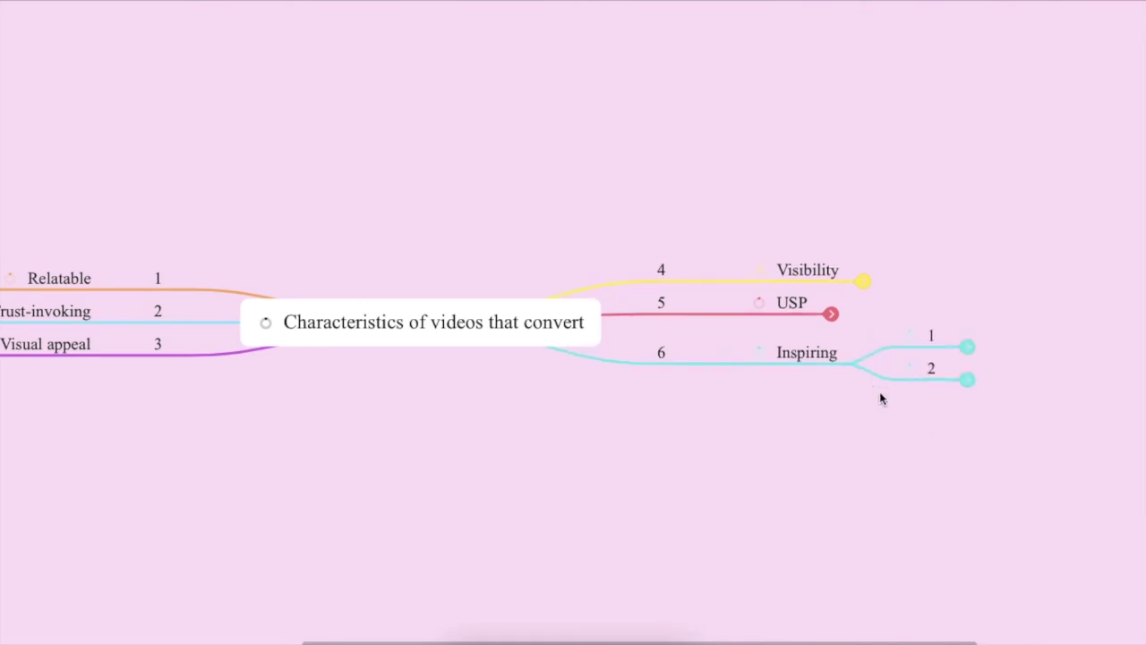
{"action": "left_click", "coordinate": [968, 348]}
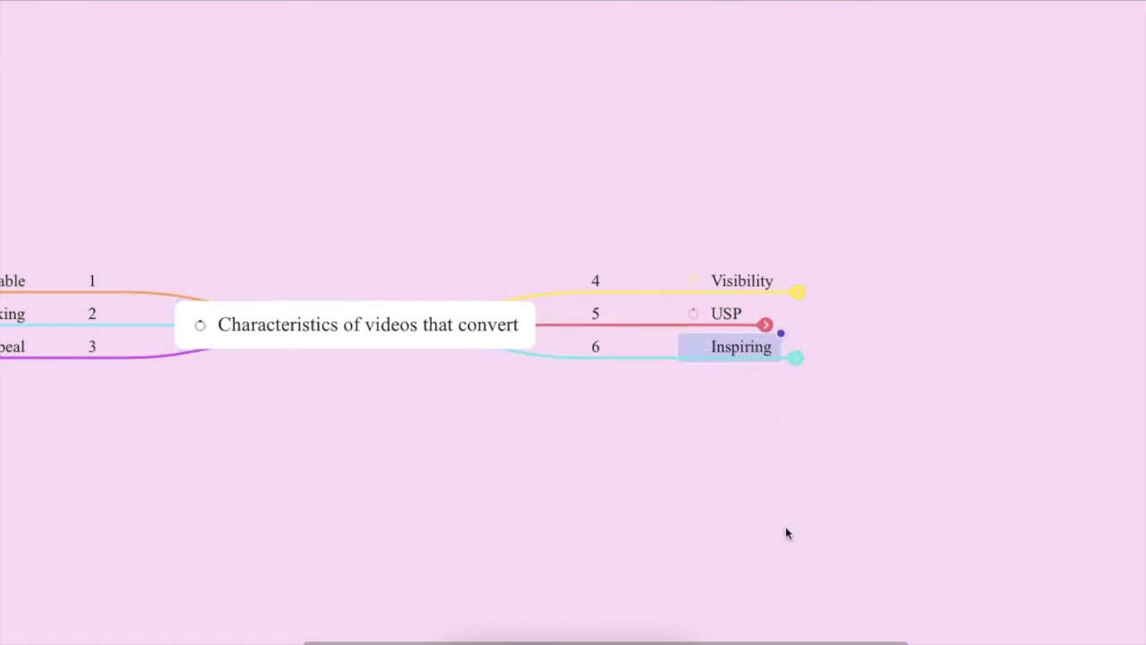
Step: Pan the map right so all six collapsed branches sit centred around the main topic
{"action": "left_click_drag", "start_coordinate": [468, 313], "coordinate": [689, 312]}
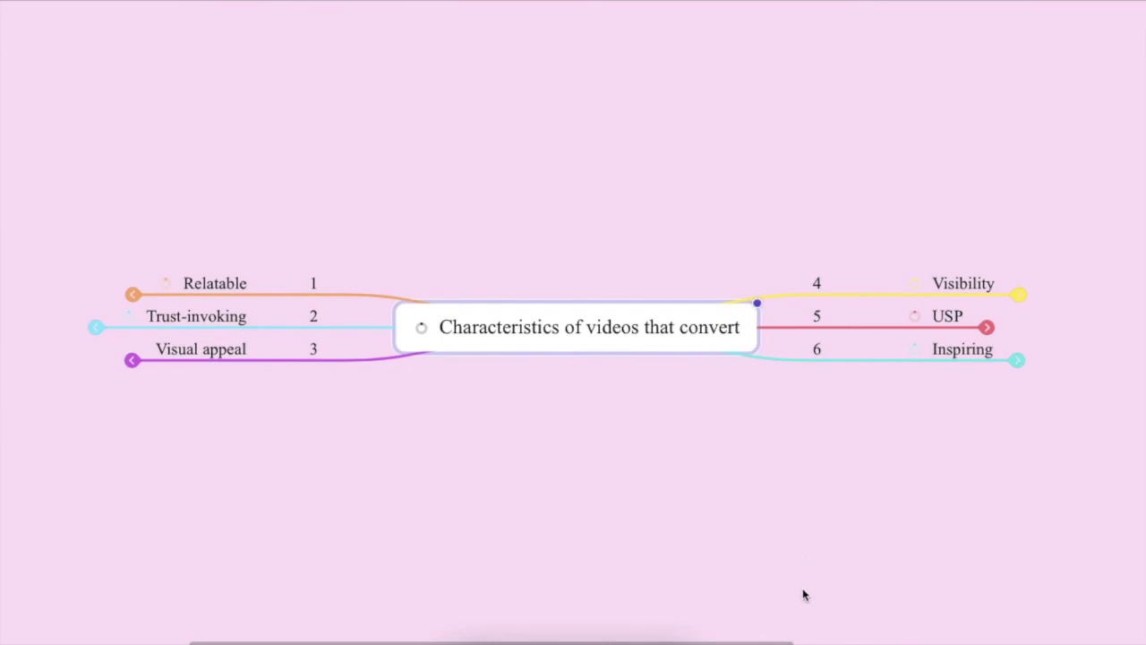